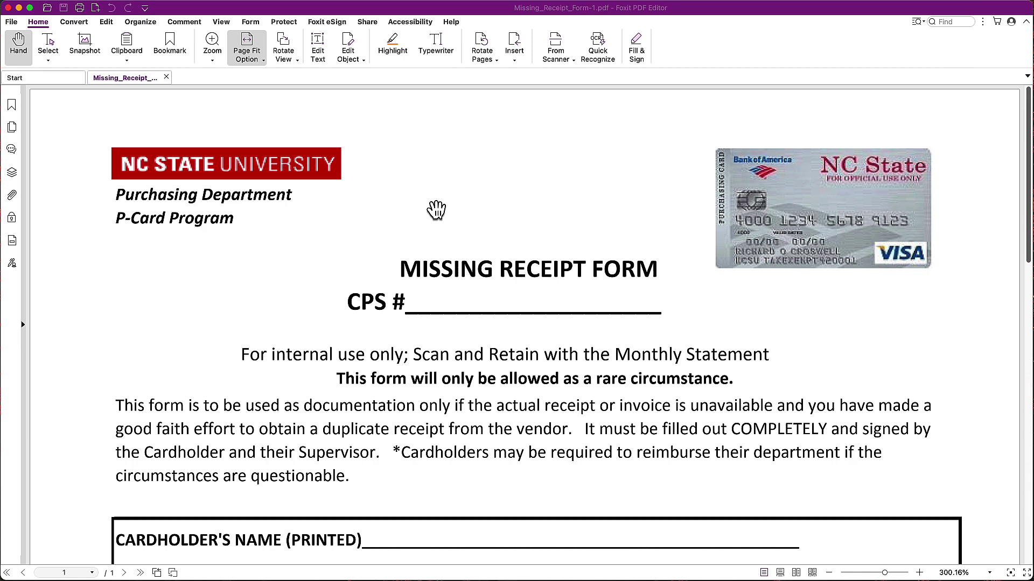
- Review the whole Missing Receipt Form, then activate the Typewriter tool for adding text
scroll(449, 309, down, 15)
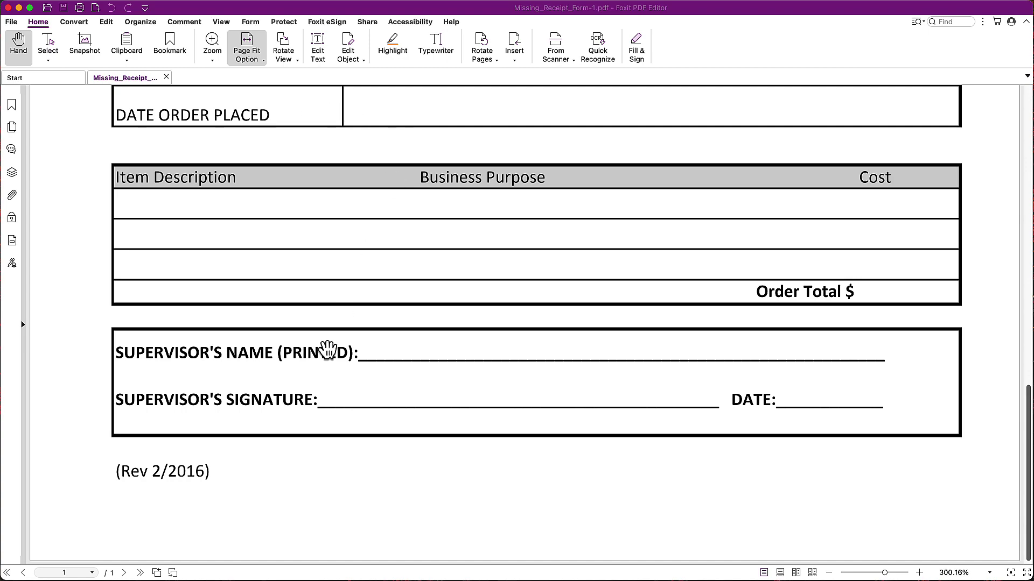
scroll(328, 350, up, 15)
scroll(355, 387, down, 5)
scroll(393, 323, up, 4)
scroll(406, 323, down, 10)
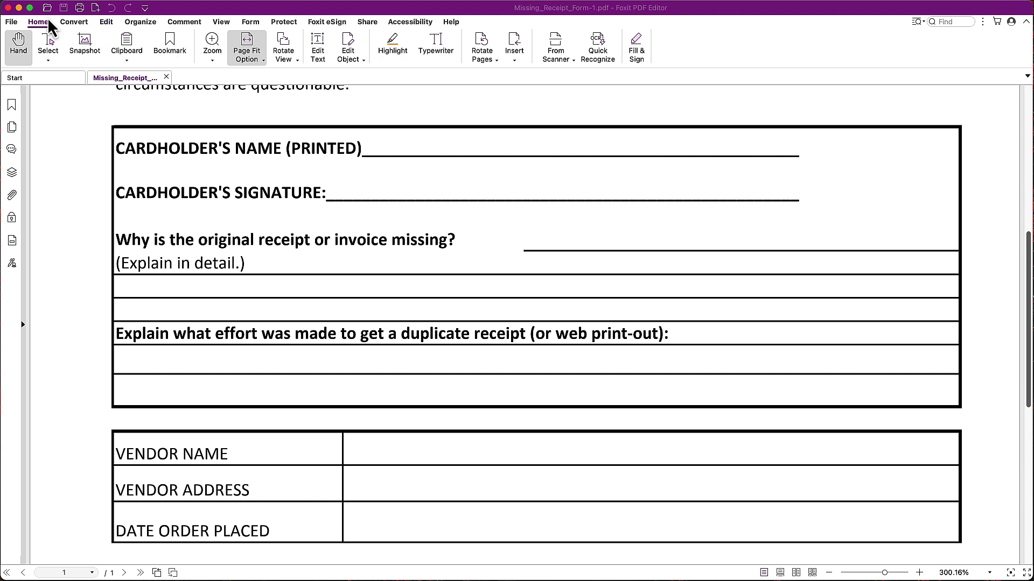
click(437, 49)
- Type the cardholder's name in a text box just above the CARDHOLDER'S NAME (PRINTED) line
click(456, 106)
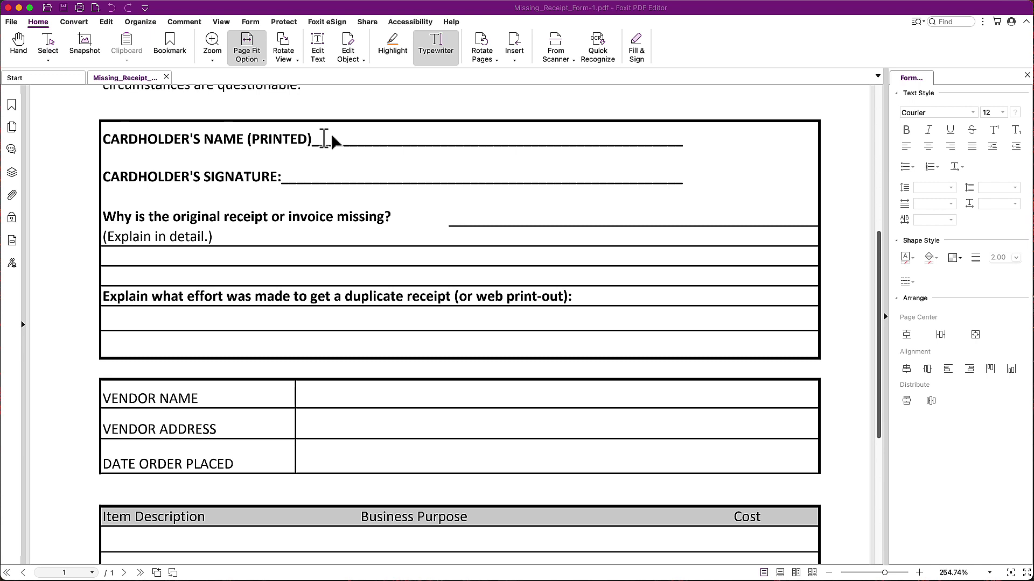
click(325, 139)
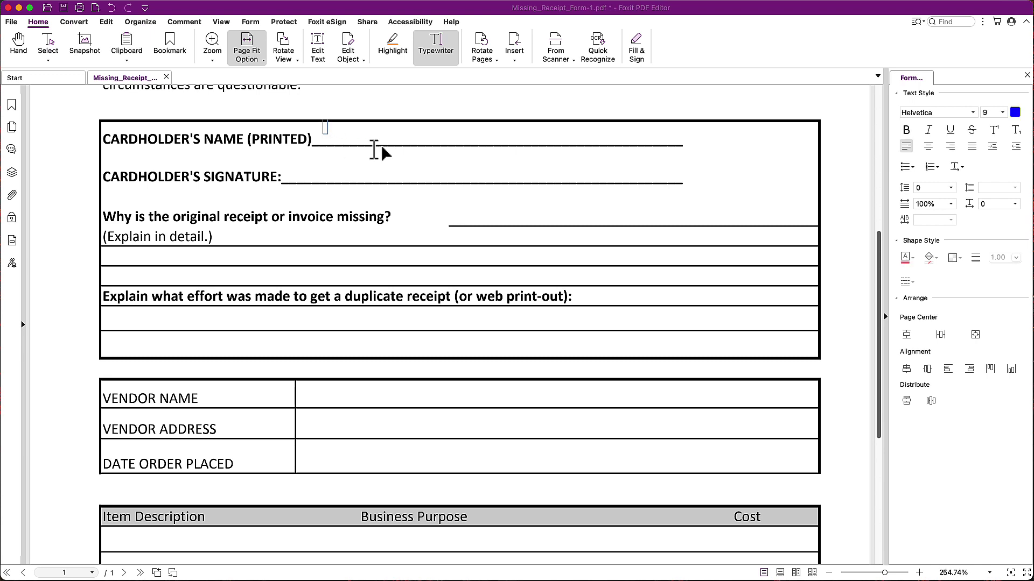
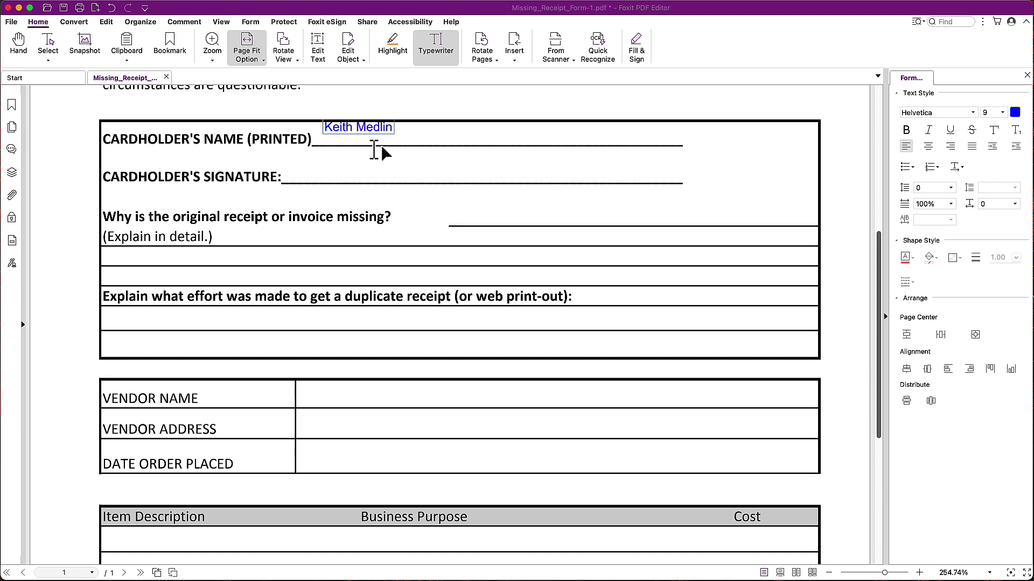
scroll(438, 139, up, 1)
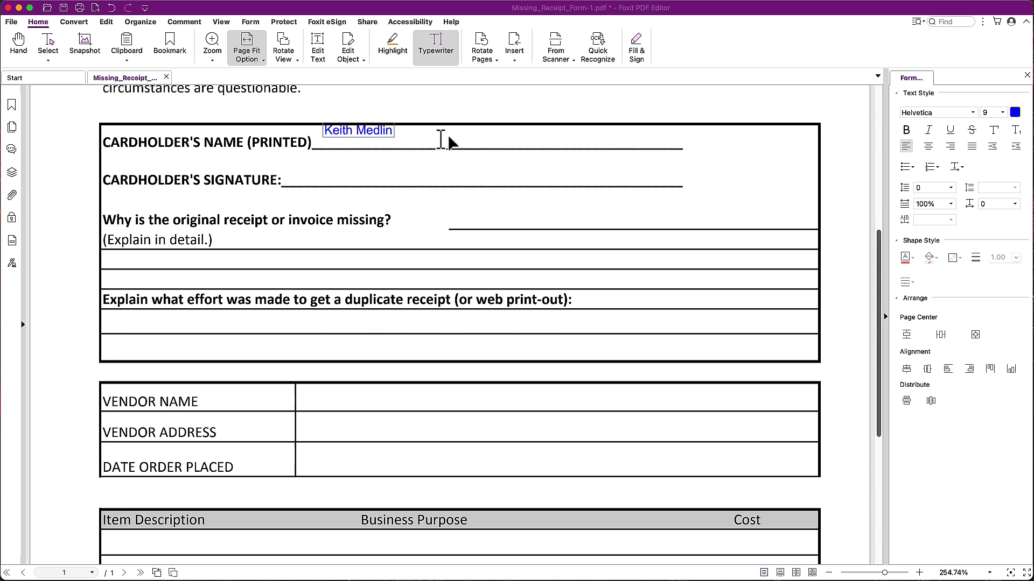
- Set the typed cardholder name to font size 14 in black
double_click(359, 132)
click(359, 132)
drag(324, 131, 403, 138)
click(1001, 114)
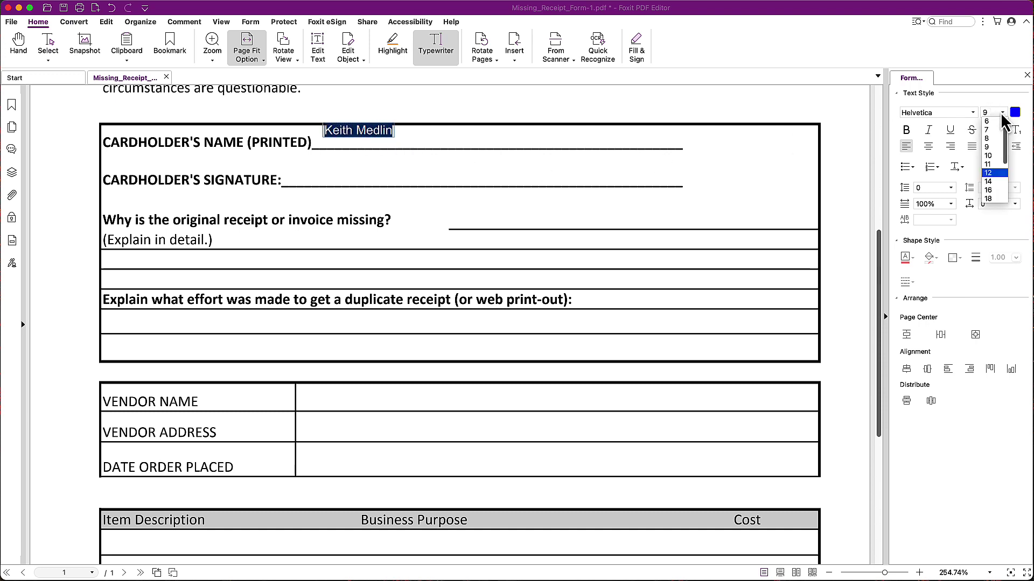
click(992, 183)
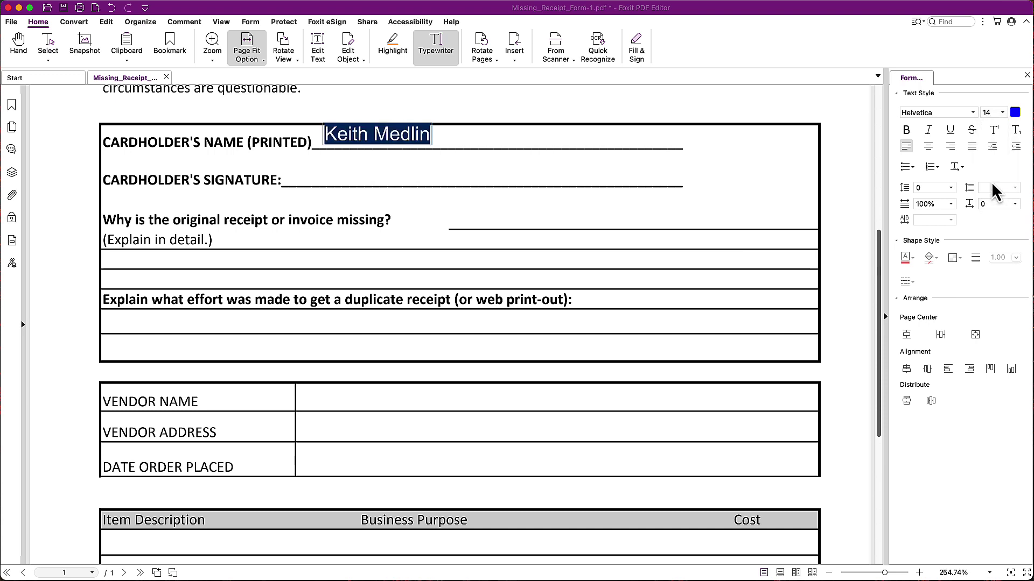
click(1016, 112)
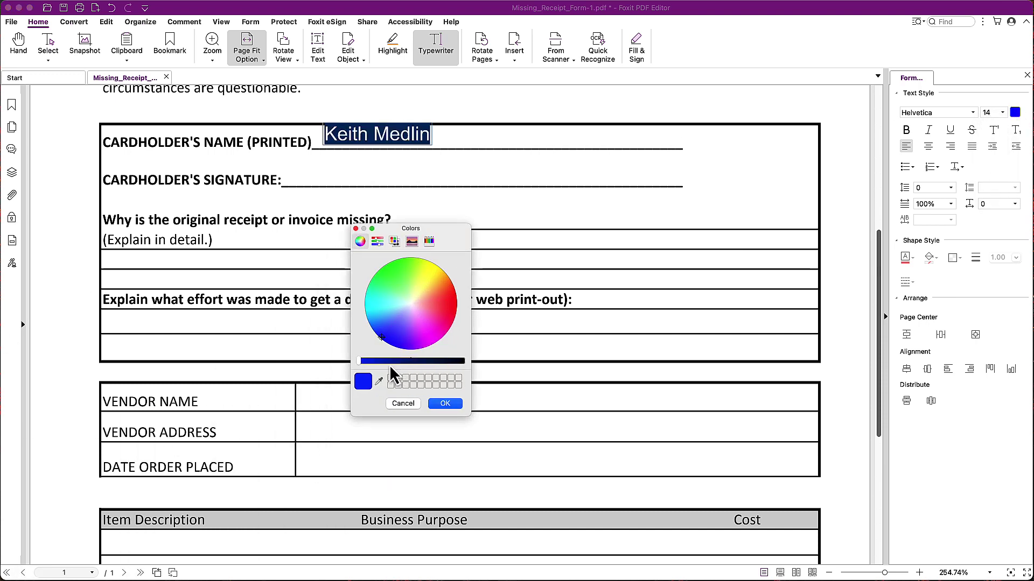
drag(386, 362, 478, 361)
click(449, 406)
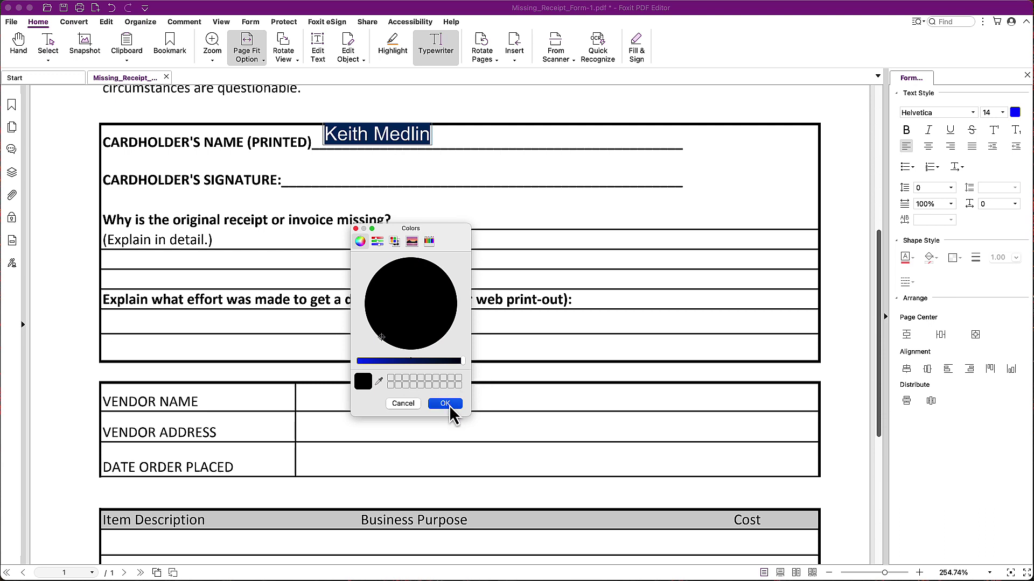
- Move the name down onto the printed-name line and shrink it one size step
click(19, 46)
mouse_move(365, 137)
mouse_down()
mouse_move(398, 147)
mouse_move(360, 138)
mouse_move(471, 196)
mouse_move(427, 173)
mouse_move(420, 144)
mouse_move(375, 148)
mouse_up()
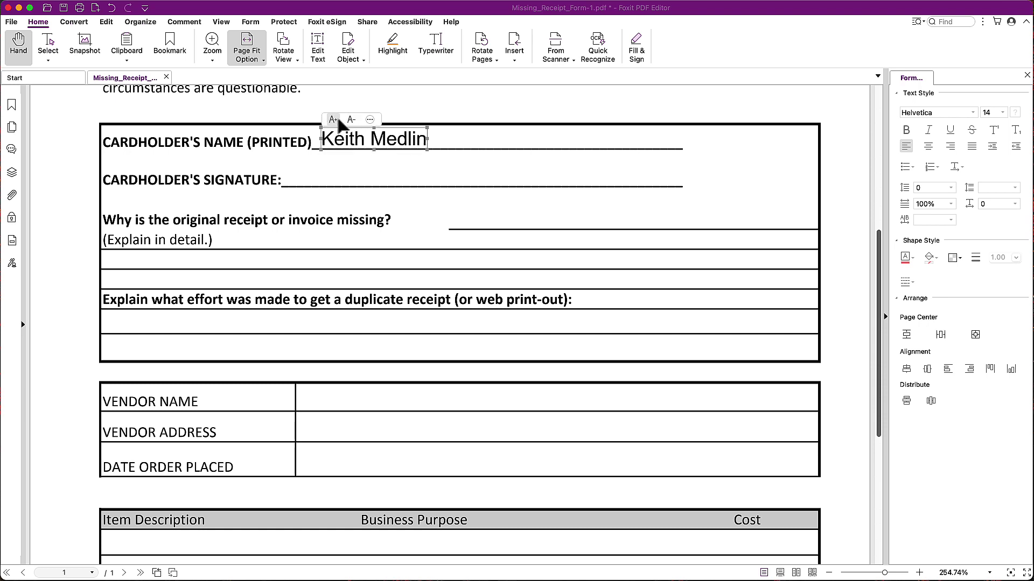
click(350, 119)
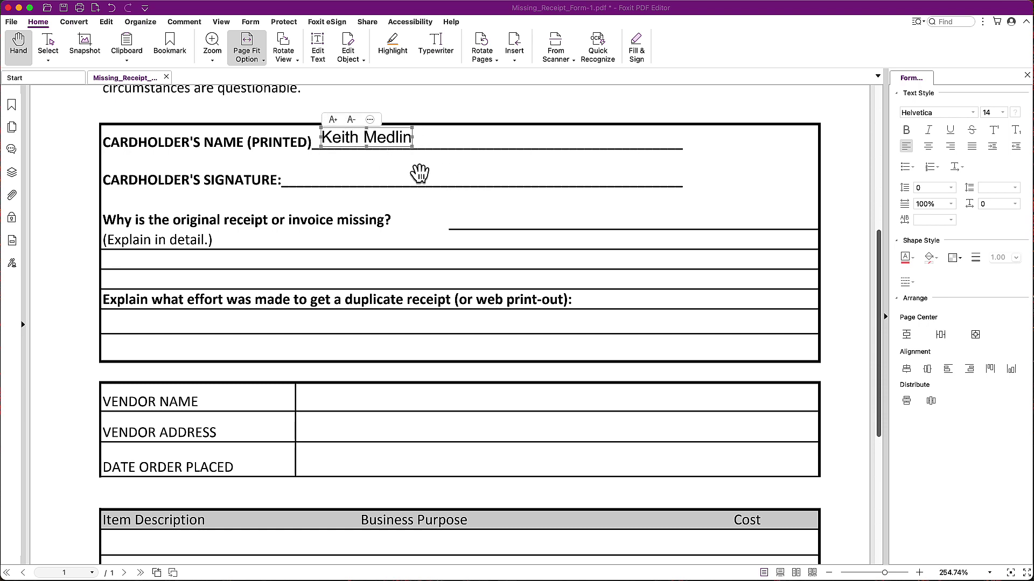
click(418, 172)
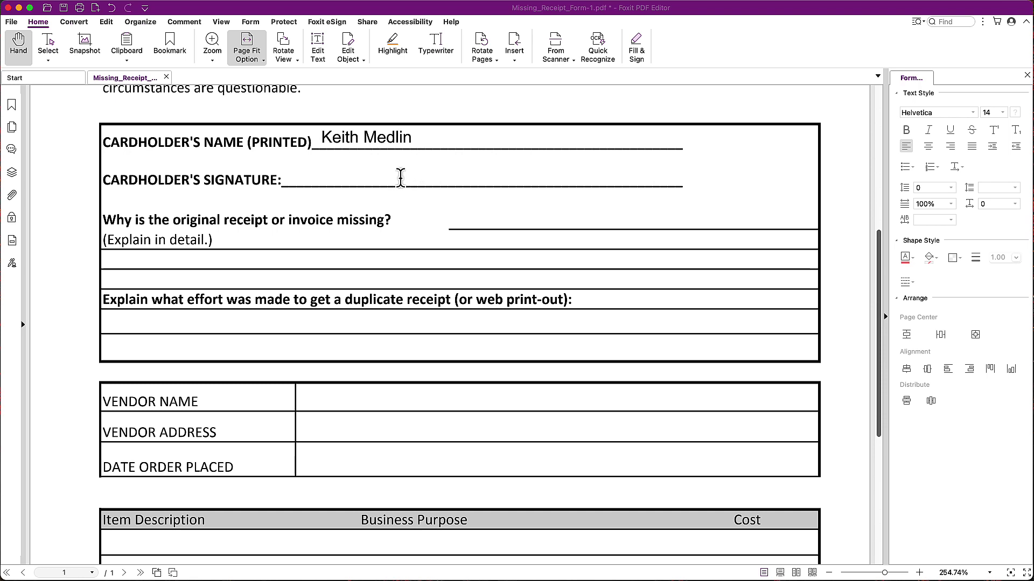
- Browse the Foxit eSign, Form and Protect ribbons, then open Fill & Sign
click(325, 24)
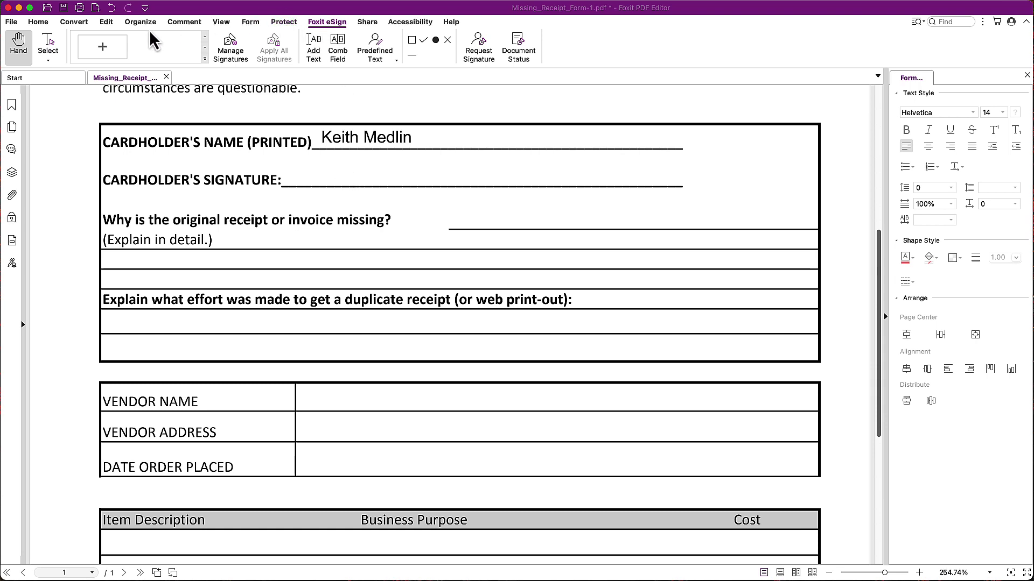
click(252, 22)
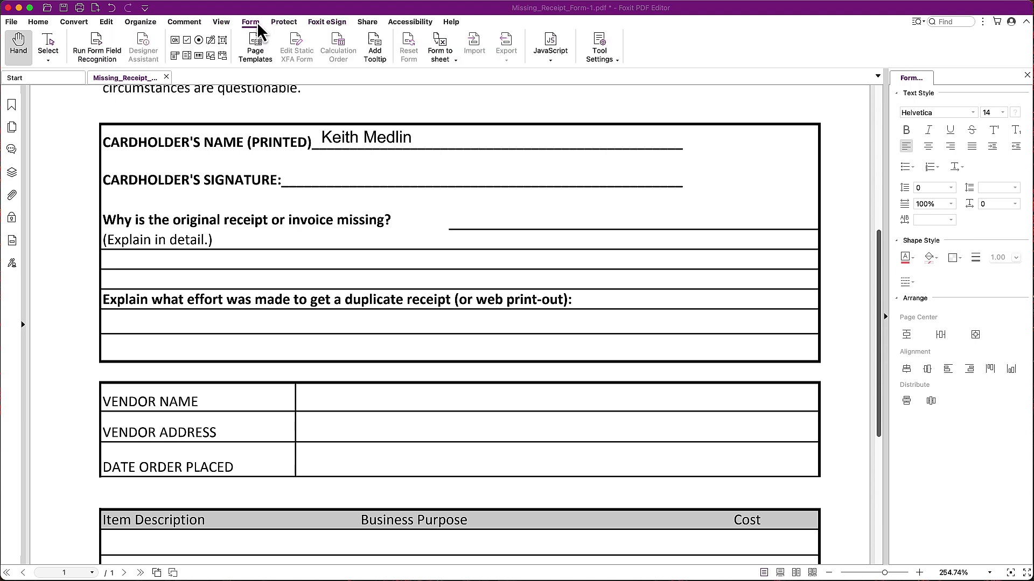
click(274, 25)
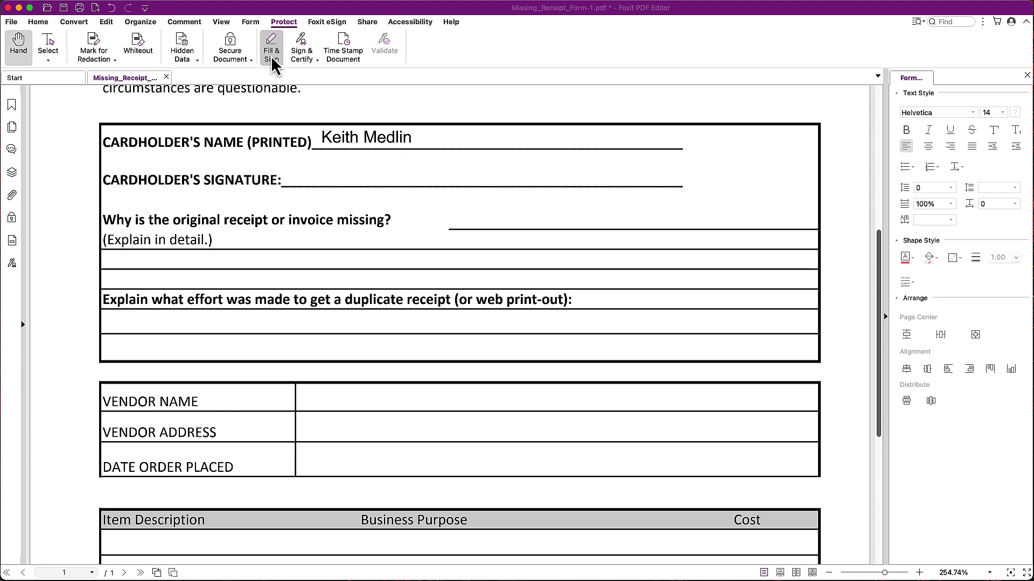
click(272, 54)
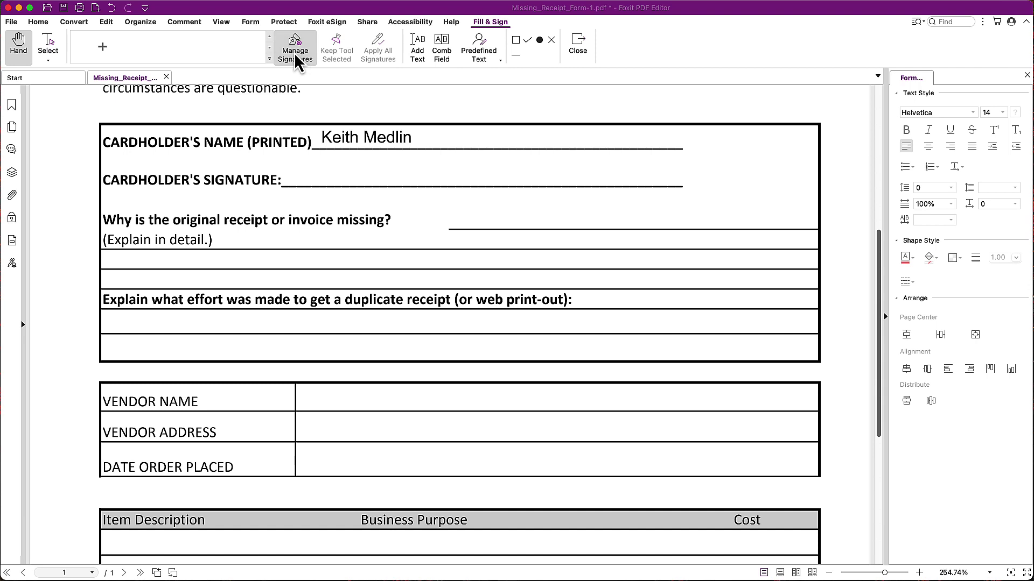
- Open Manage Signatures and start creating a new signature
click(306, 59)
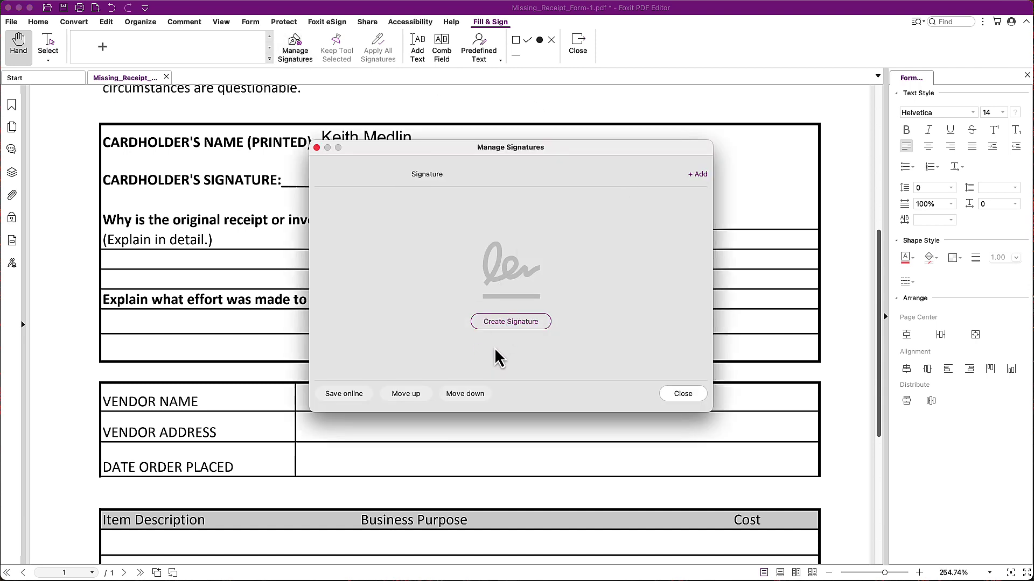
click(510, 322)
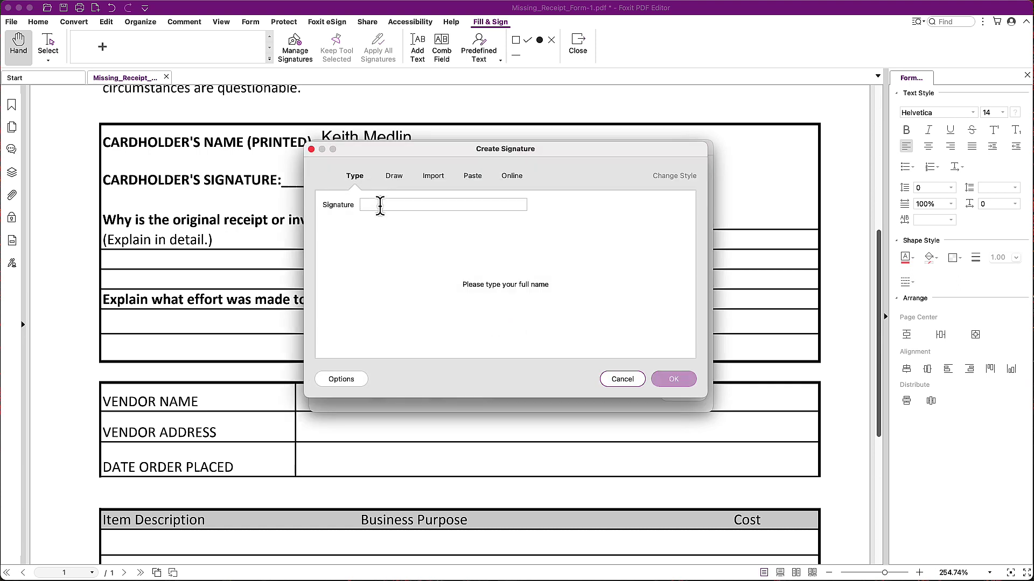
click(380, 205)
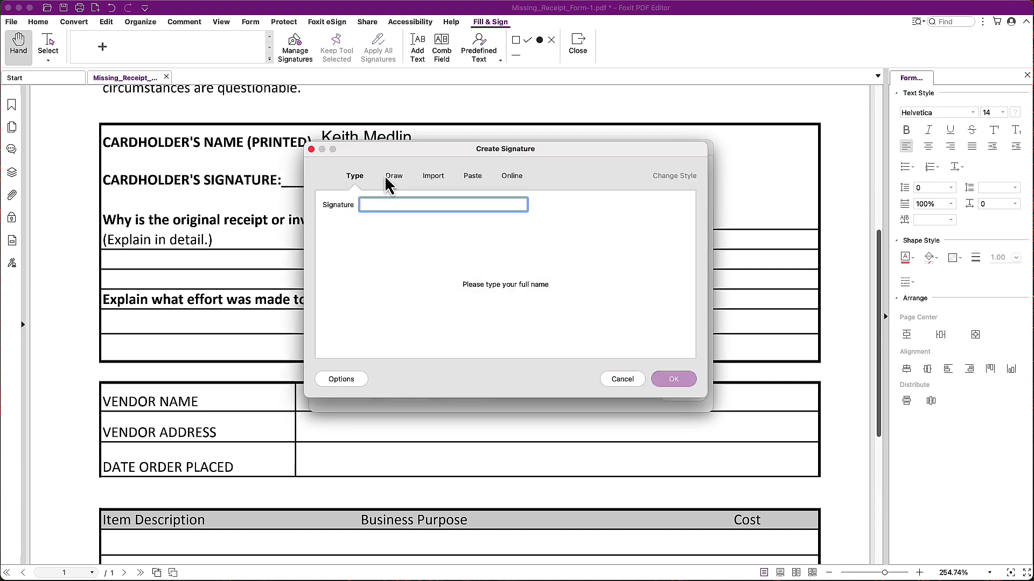
- Look over the Draw, Import, Paste and Online options, then type the cardholder's full name on the Type tab
click(395, 178)
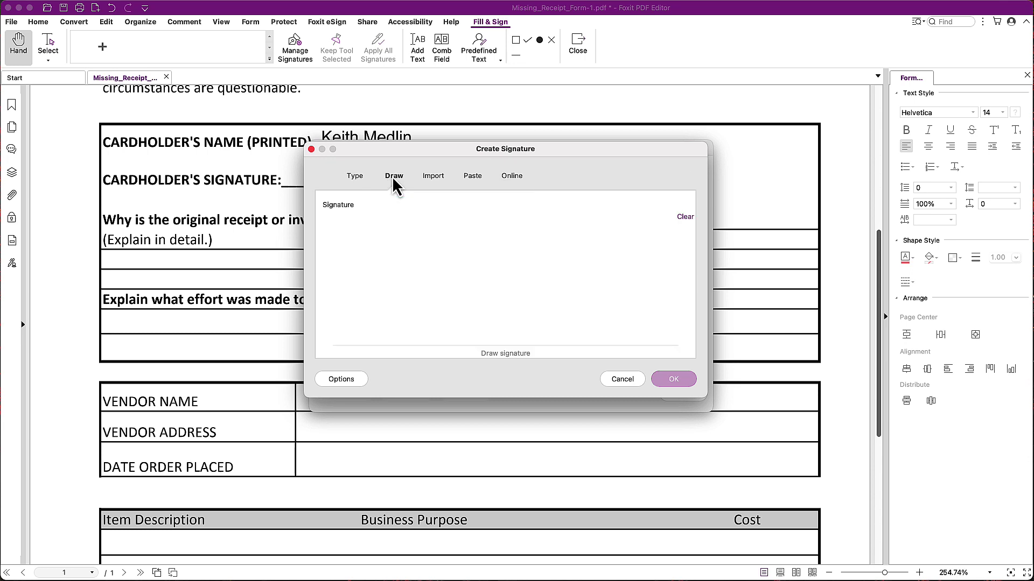
click(438, 181)
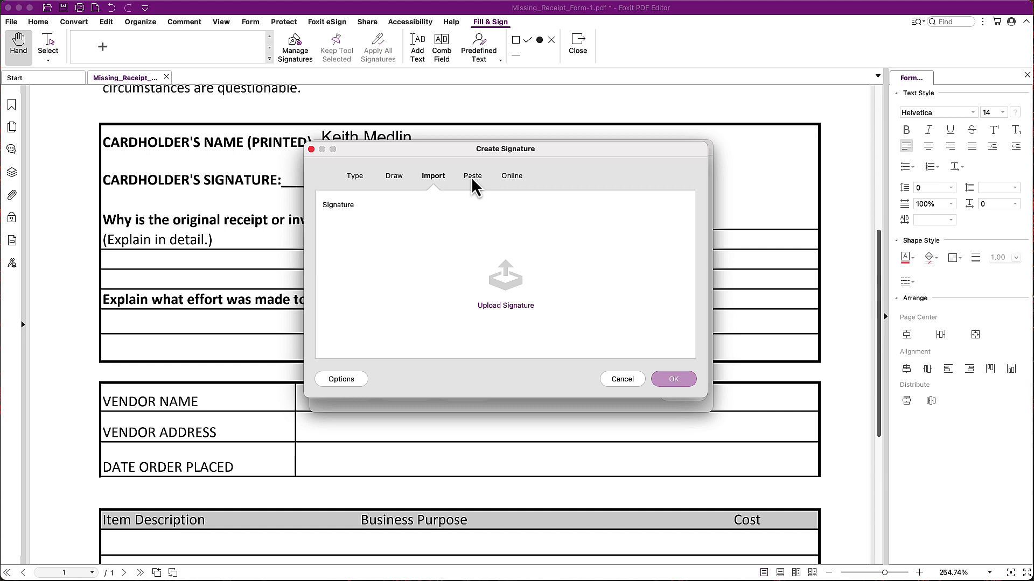
click(474, 183)
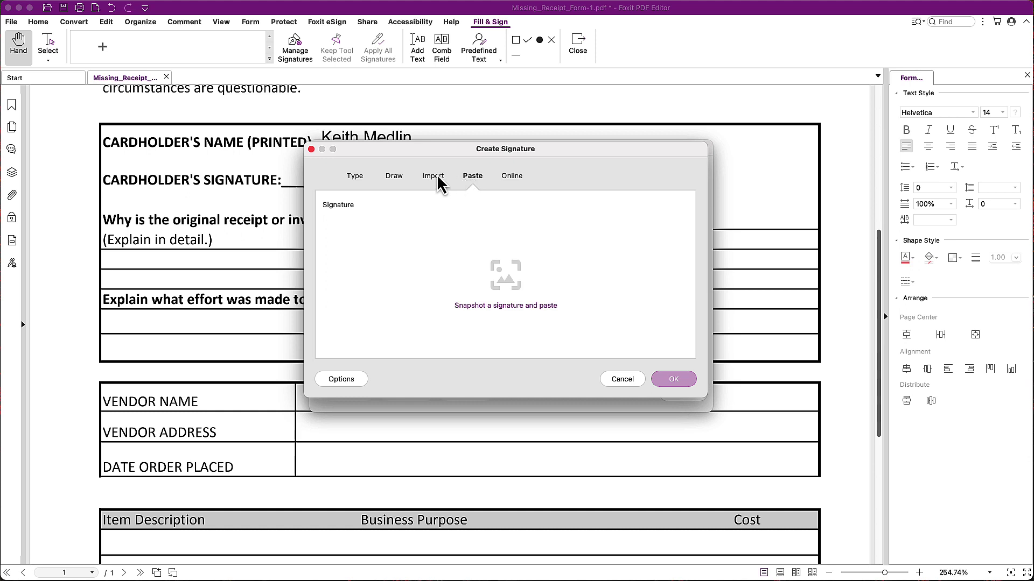
click(510, 184)
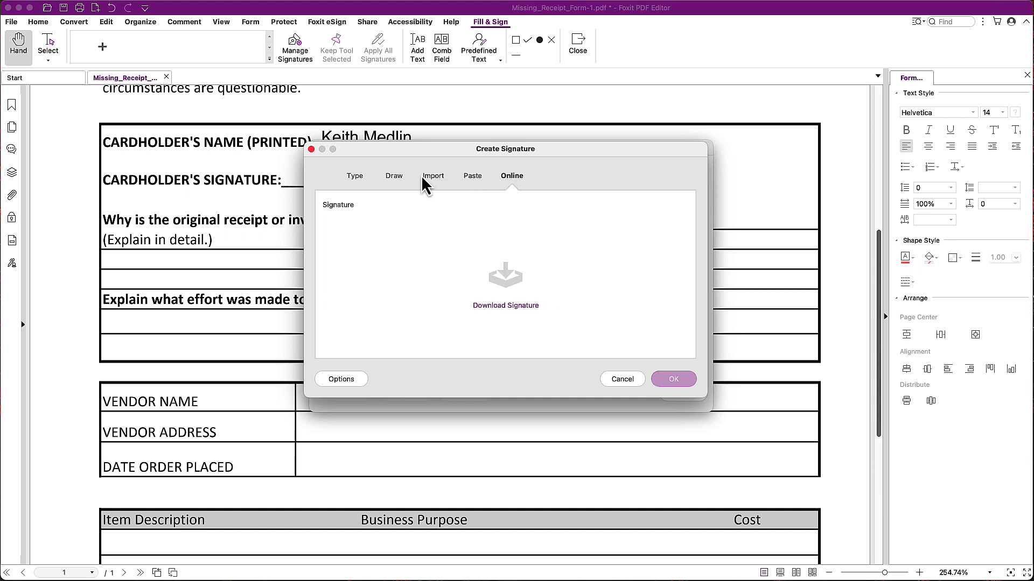
click(355, 178)
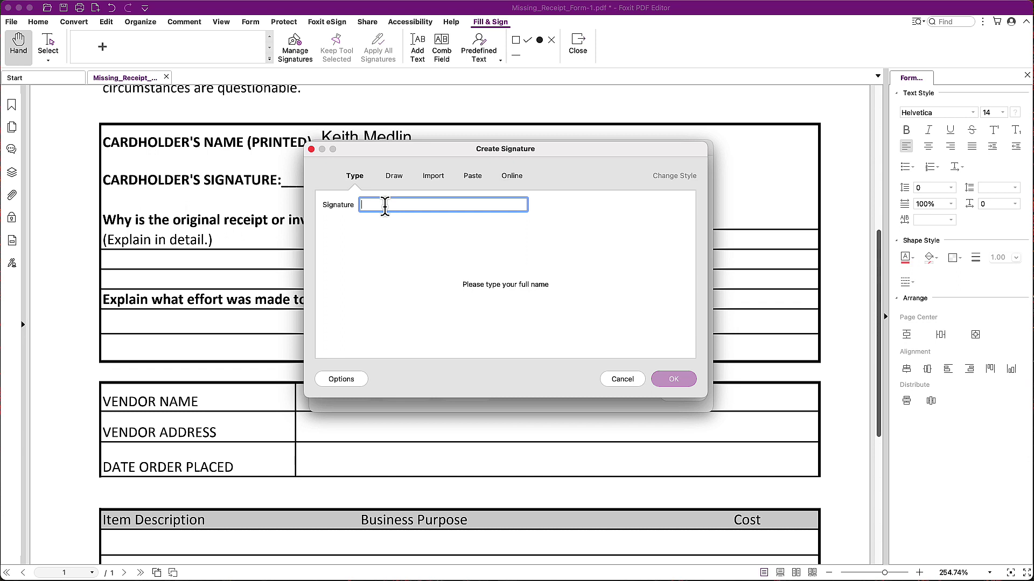
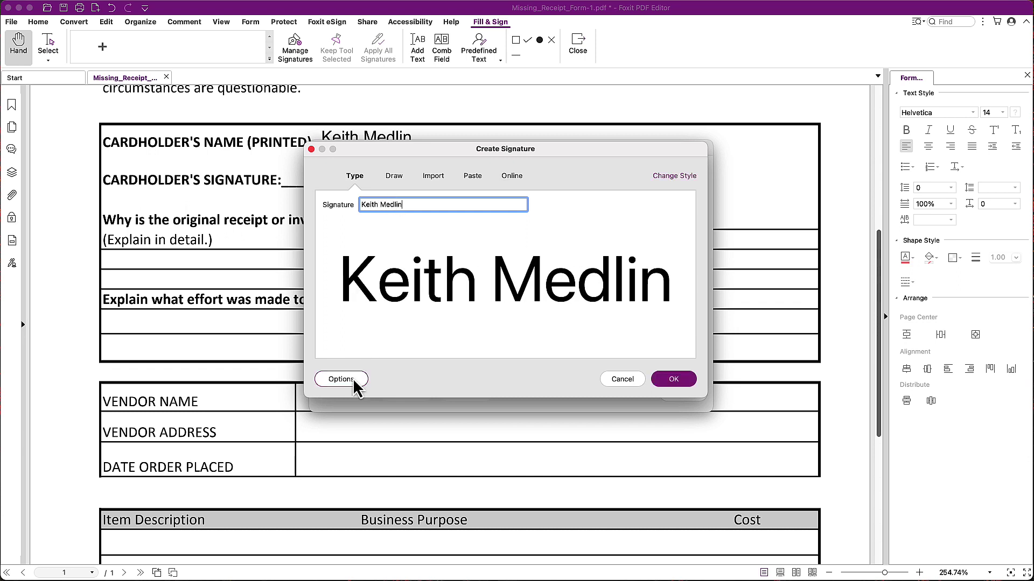
- Choose a script handwriting style for the typed signature
click(676, 177)
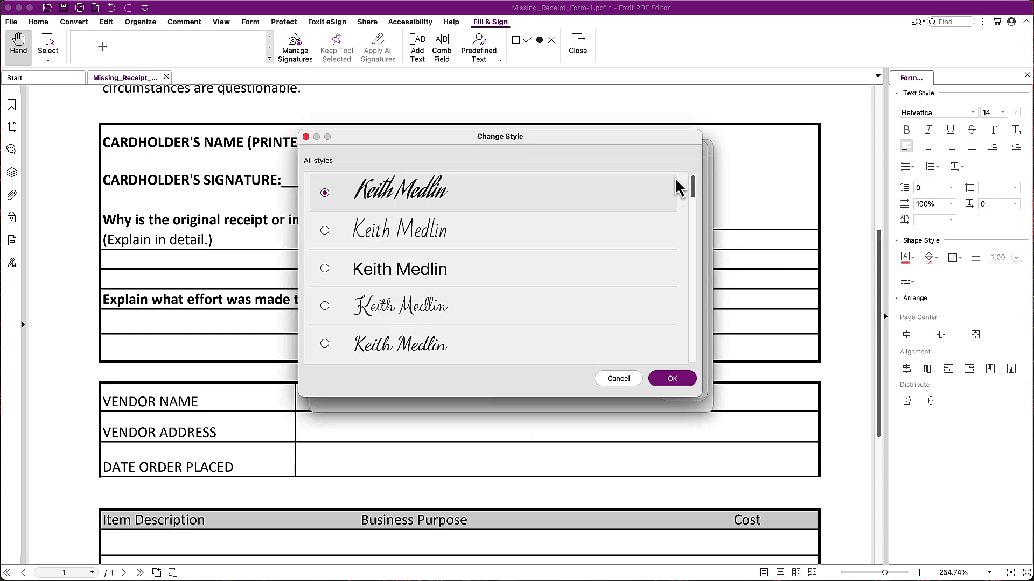
scroll(438, 264, down, 5)
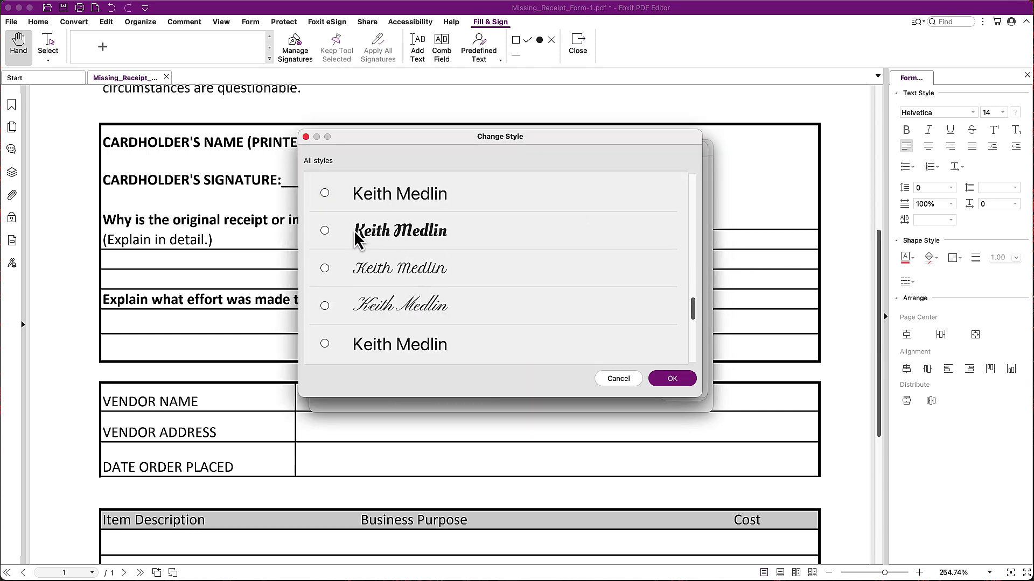
scroll(361, 269, down, 5)
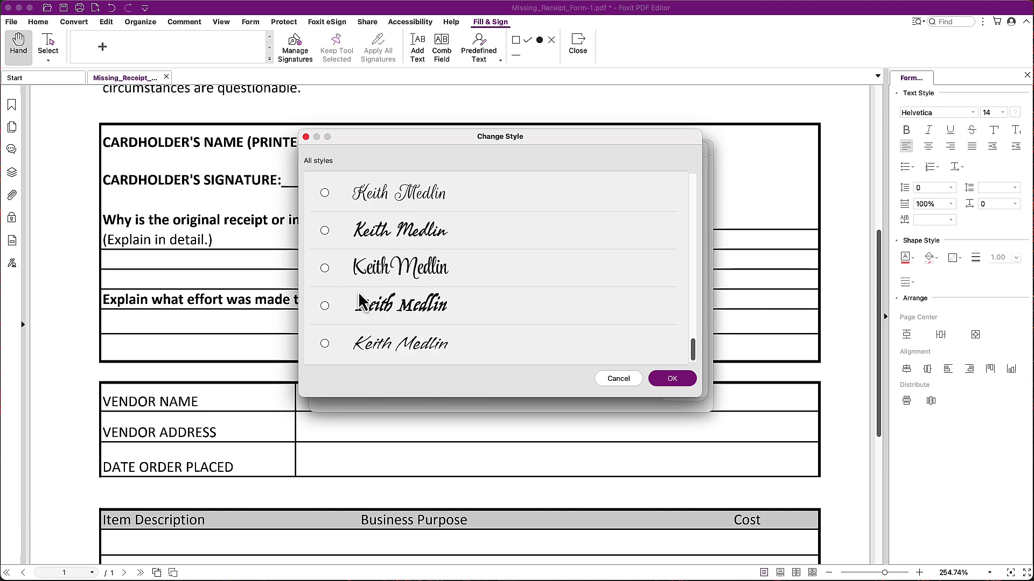
click(359, 352)
click(672, 379)
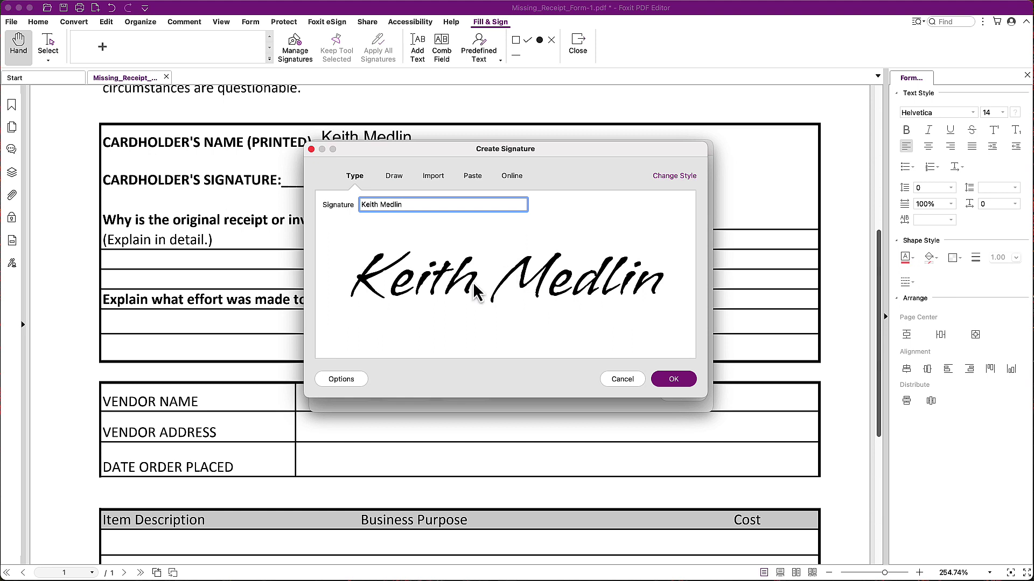
- Review the signature Options and save the new script signature
click(344, 383)
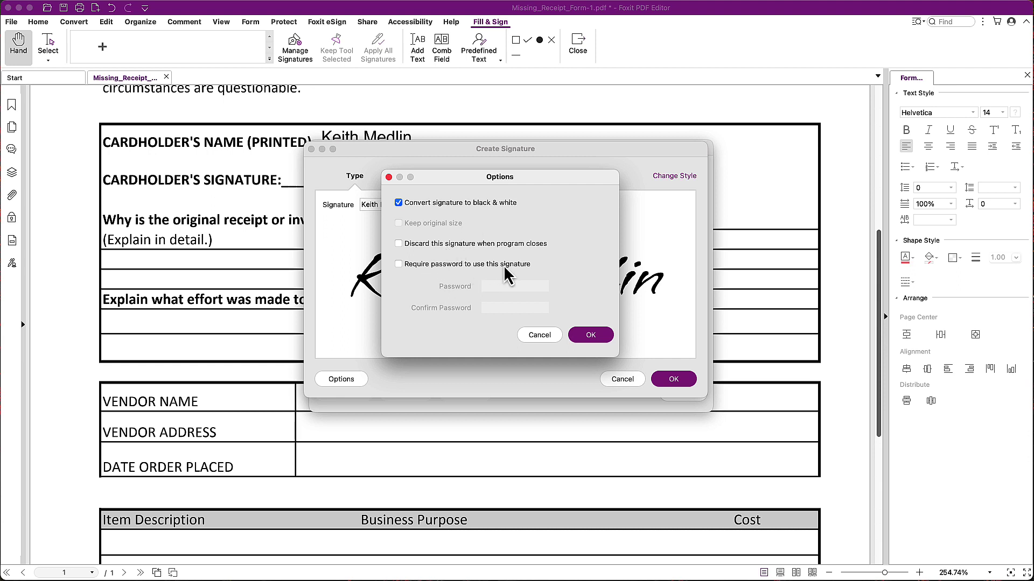
click(540, 336)
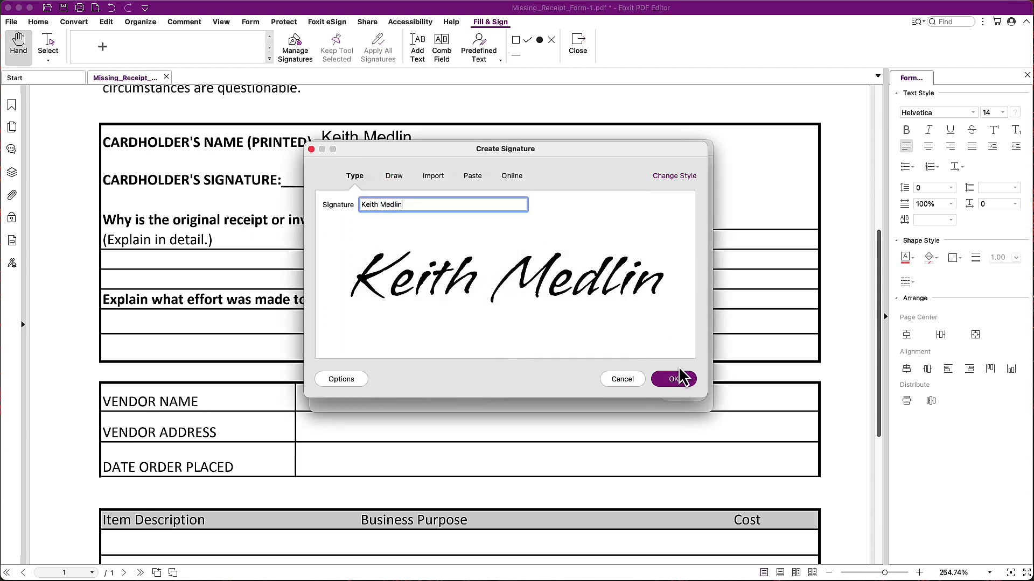
click(672, 380)
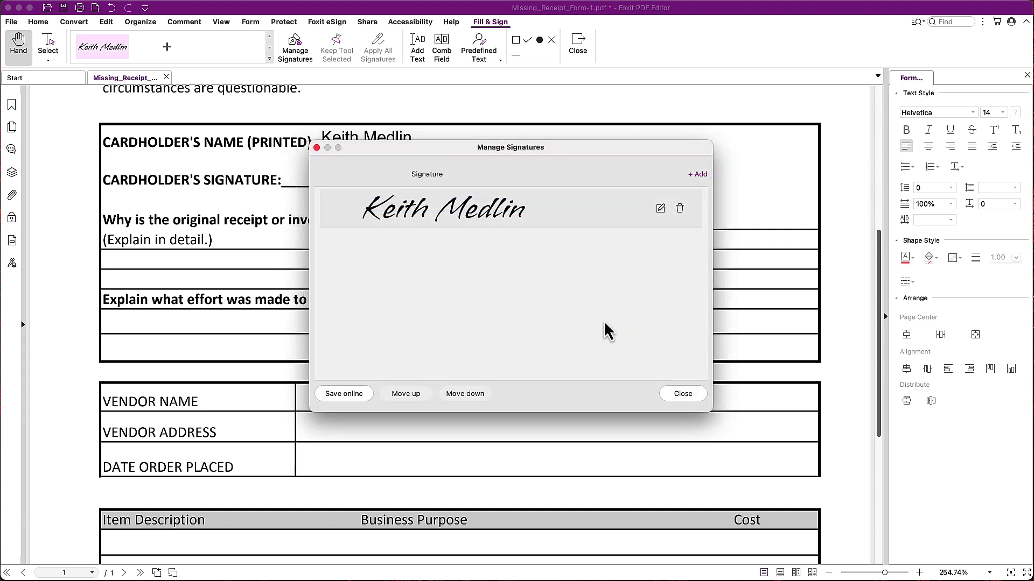
- Place the script signature on the CARDHOLDER'S SIGNATURE line
click(679, 394)
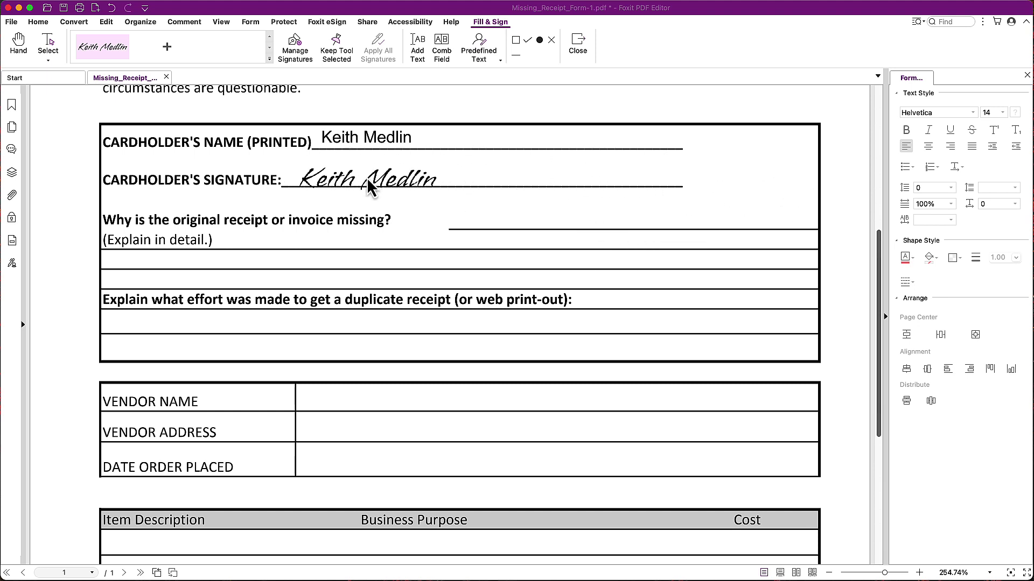
click(360, 176)
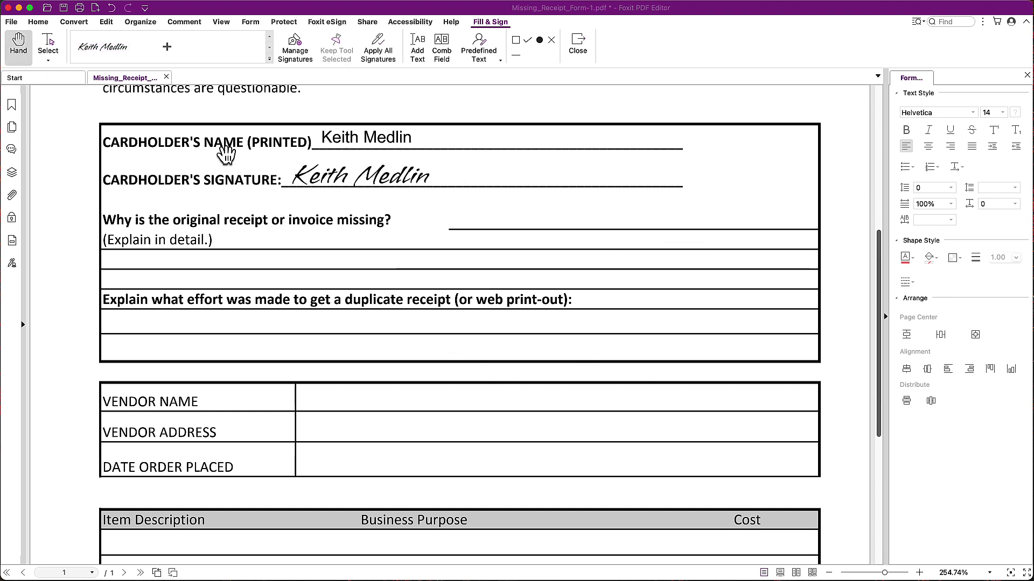
scroll(335, 323, down, 5)
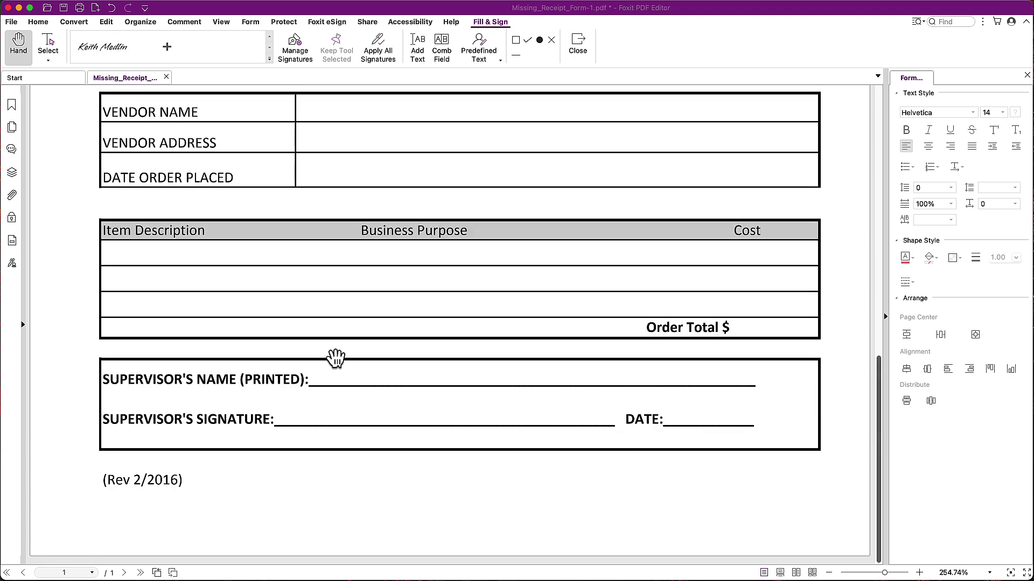
- Place the same saved signature on the supervisor's signature line
click(116, 48)
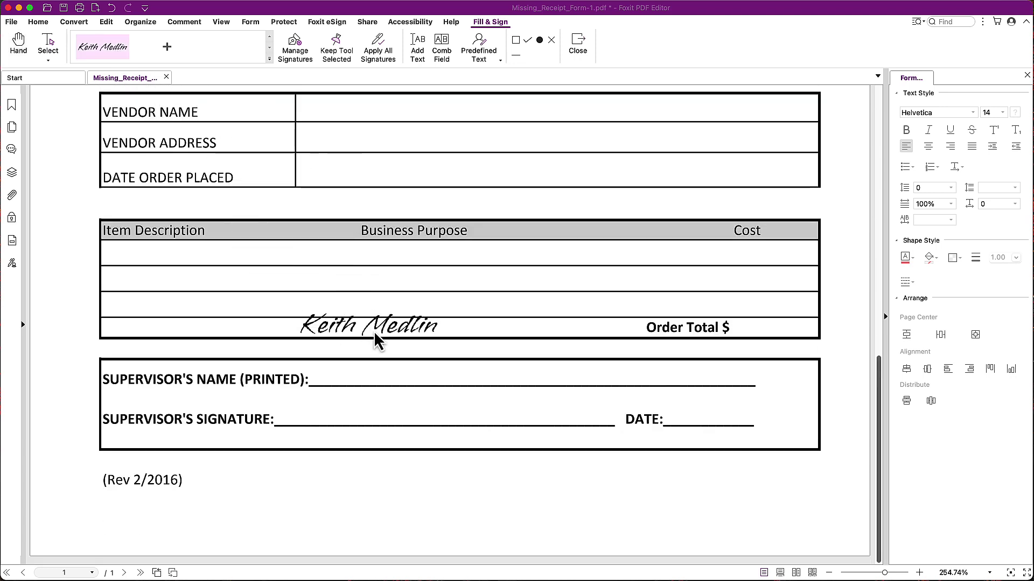
key(Escape)
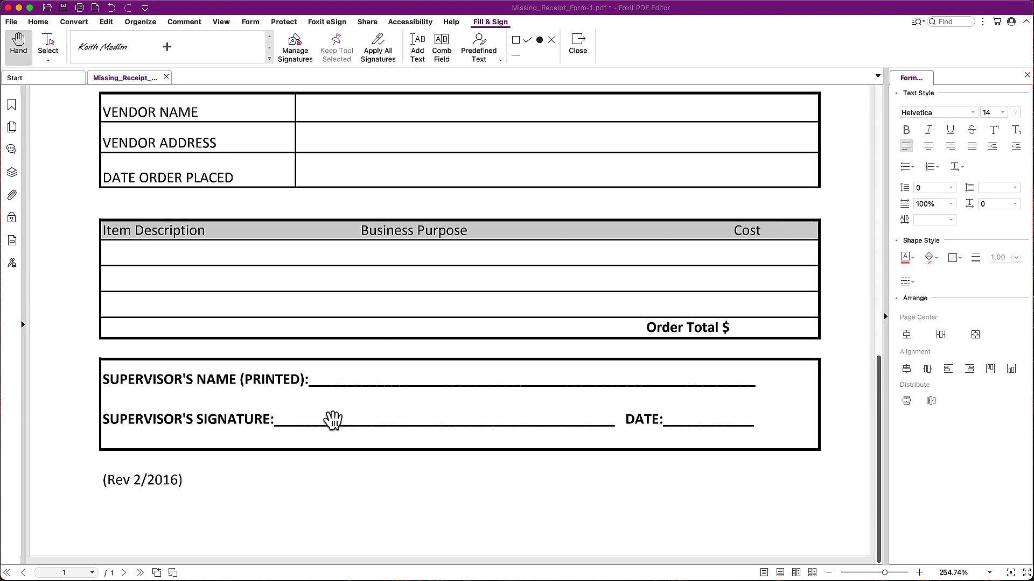
scroll(334, 409, up, 2)
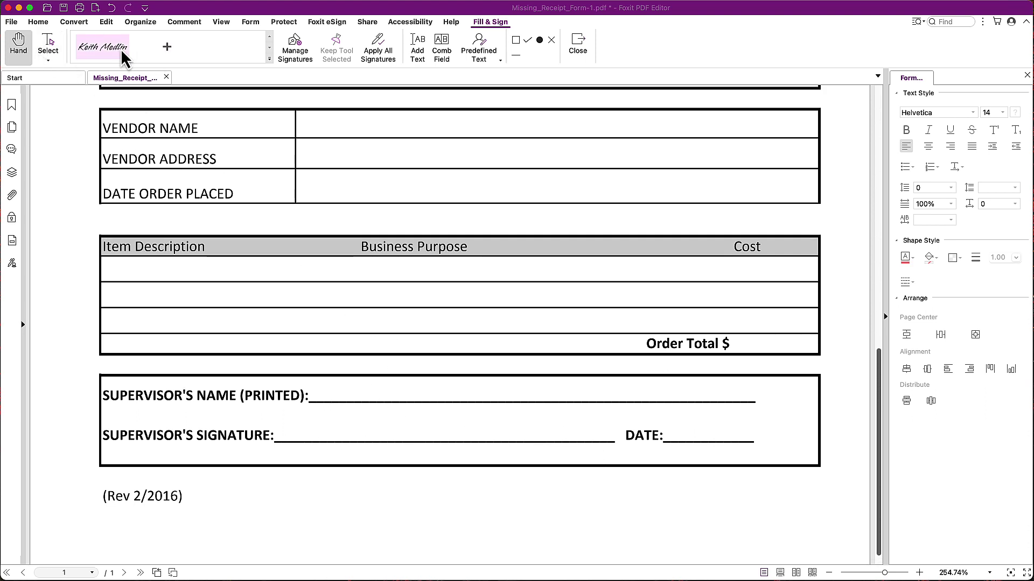
click(121, 56)
click(338, 437)
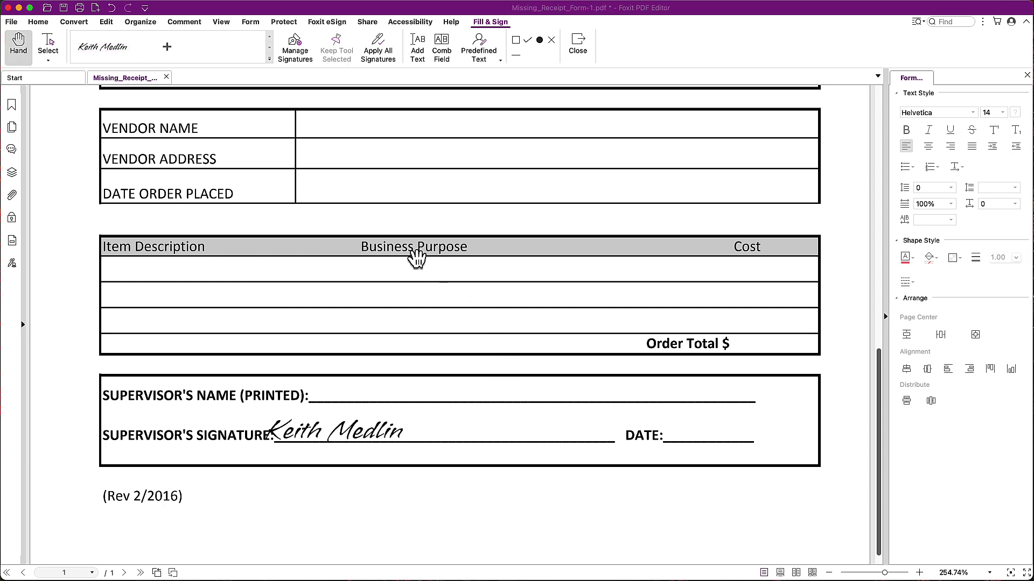
scroll(417, 259, up, 10)
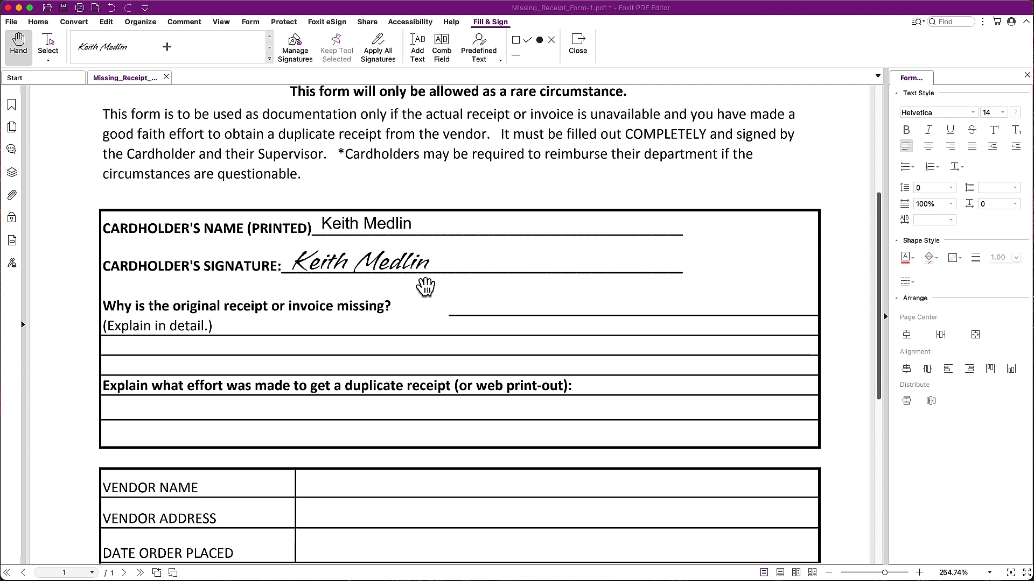
- Show the Protect ribbon's document protection tools
click(278, 20)
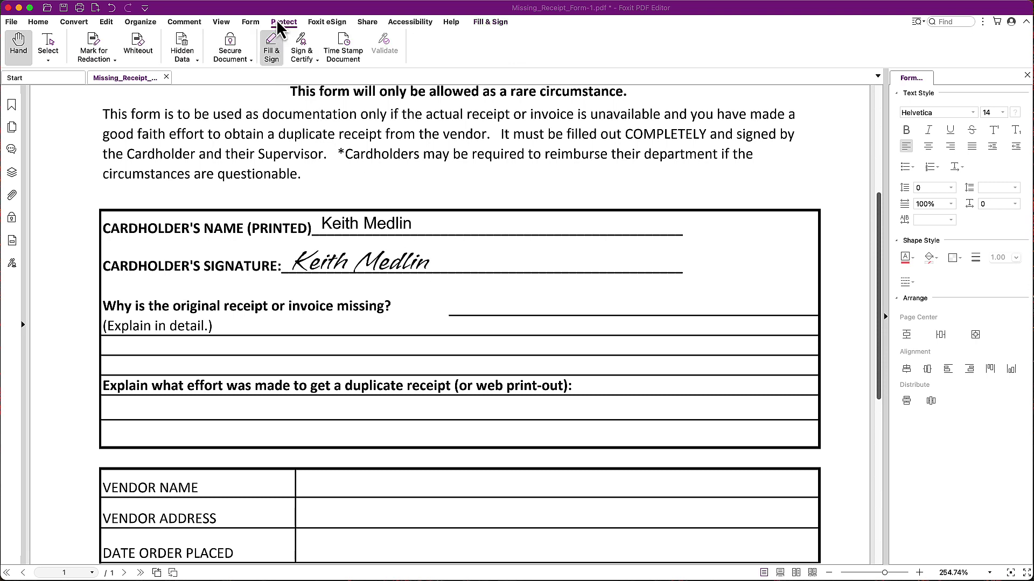